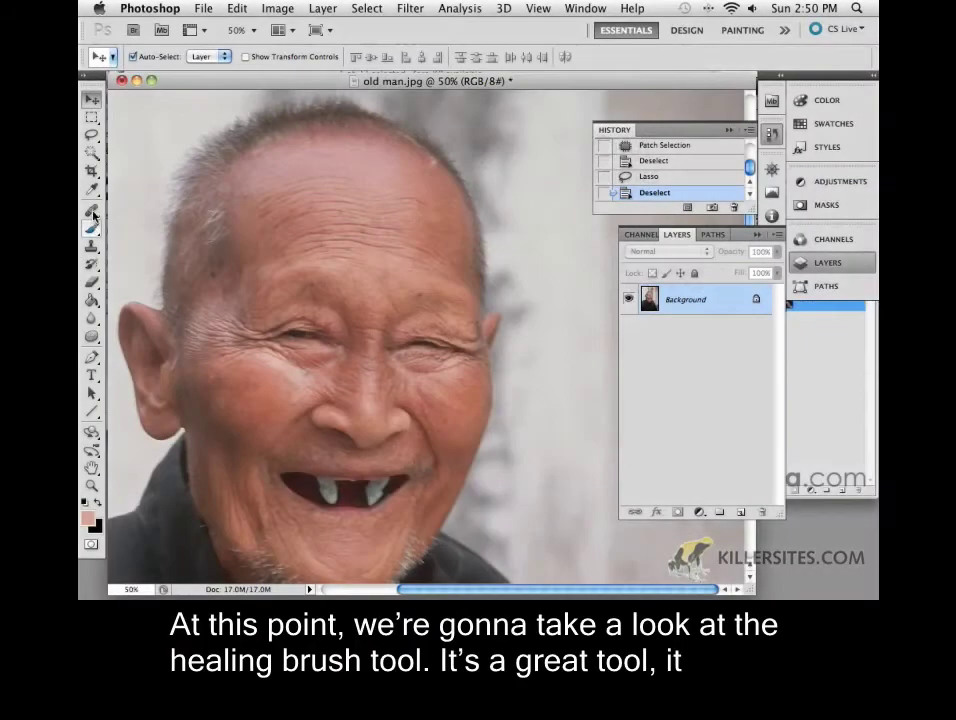
- Open the healing tools flyout in the toolbox over the old man portrait
{"action": "left_click", "coordinate": [91, 212]}
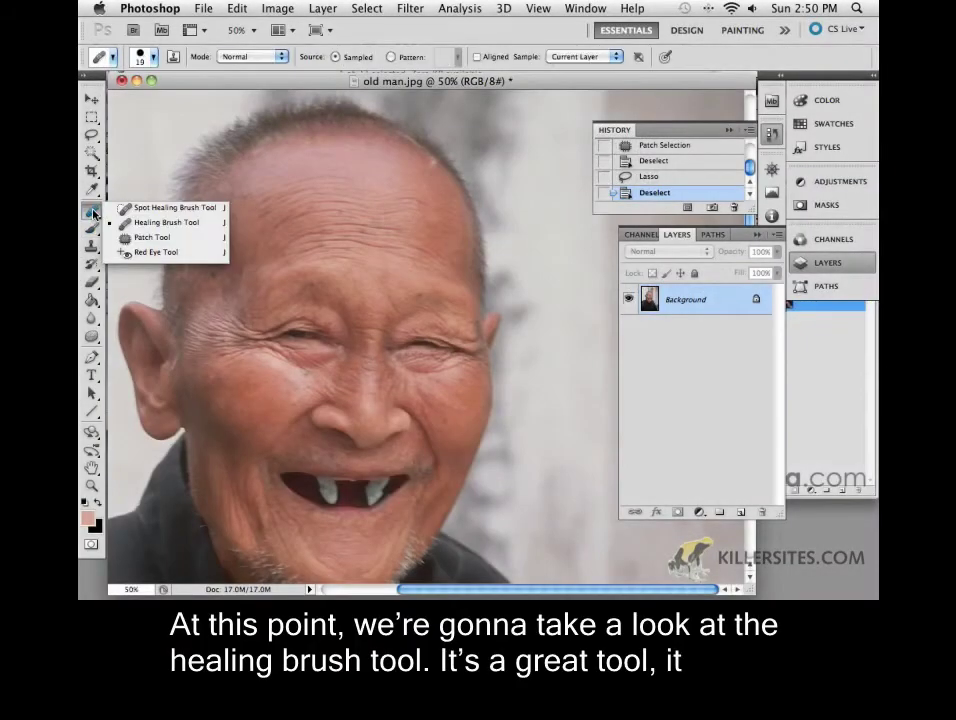
- Choose the Healing Brush Tool from the healing tools flyout
{"action": "left_click", "coordinate": [176, 226]}
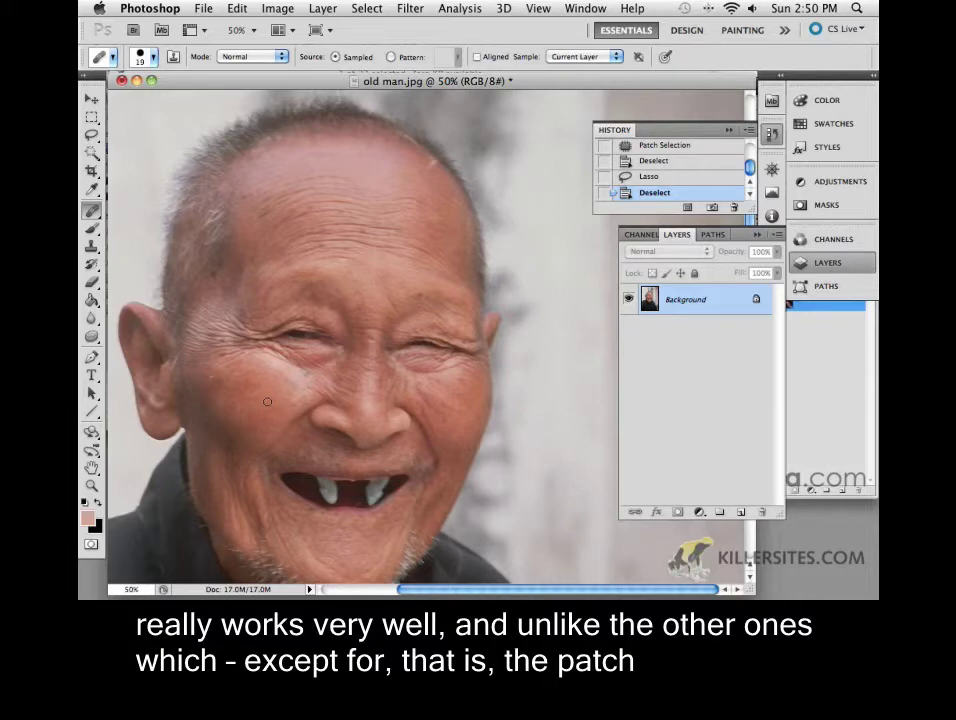
{"action": "left_click", "coordinate": [91, 211]}
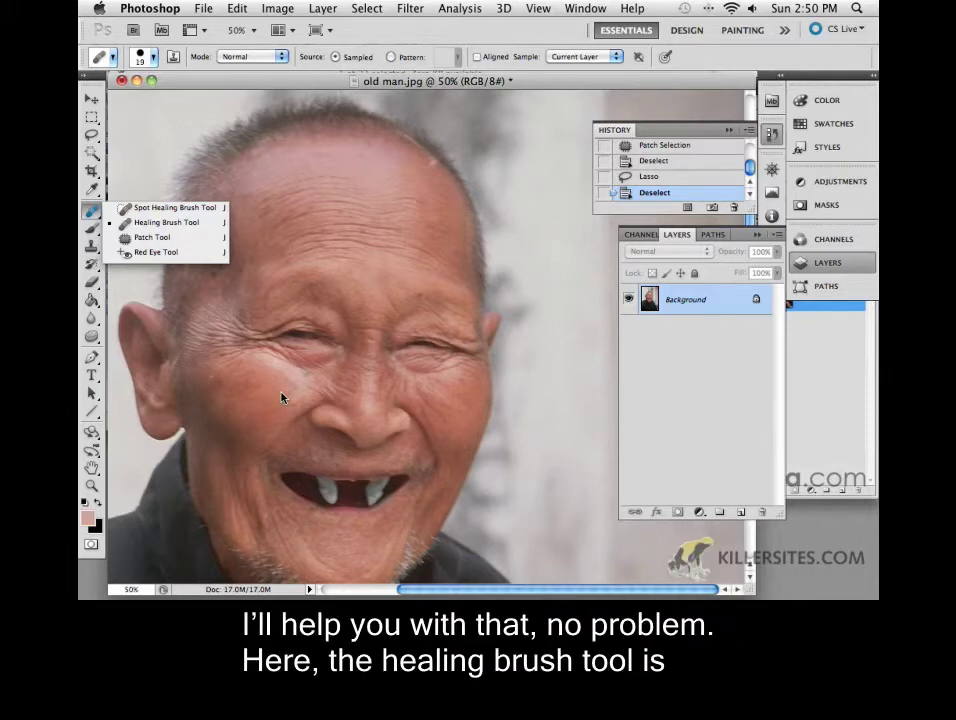
{"action": "left_click", "coordinate": [166, 224]}
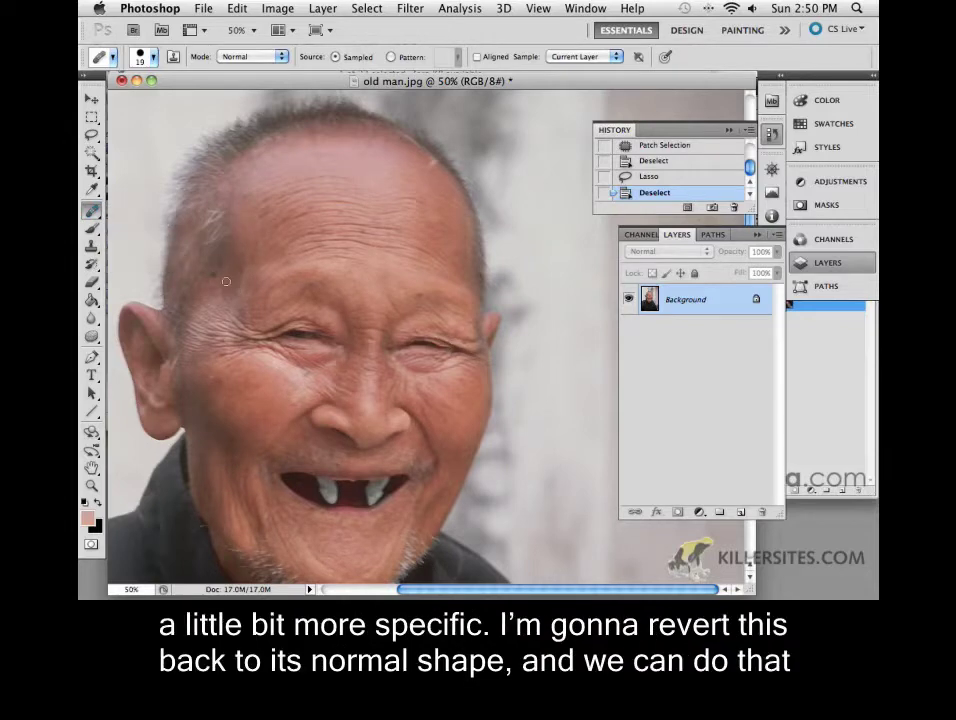
- Revert old man.jpg to its last saved version and select the Zoom tool
{"action": "left_click", "coordinate": [203, 8]}
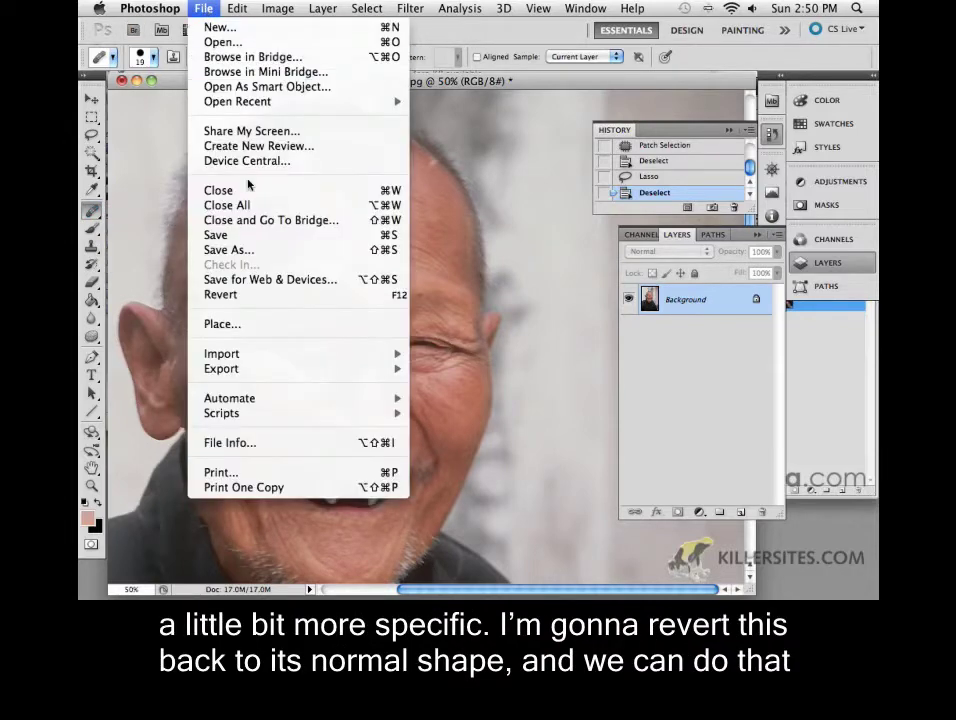
{"action": "left_click", "coordinate": [245, 300]}
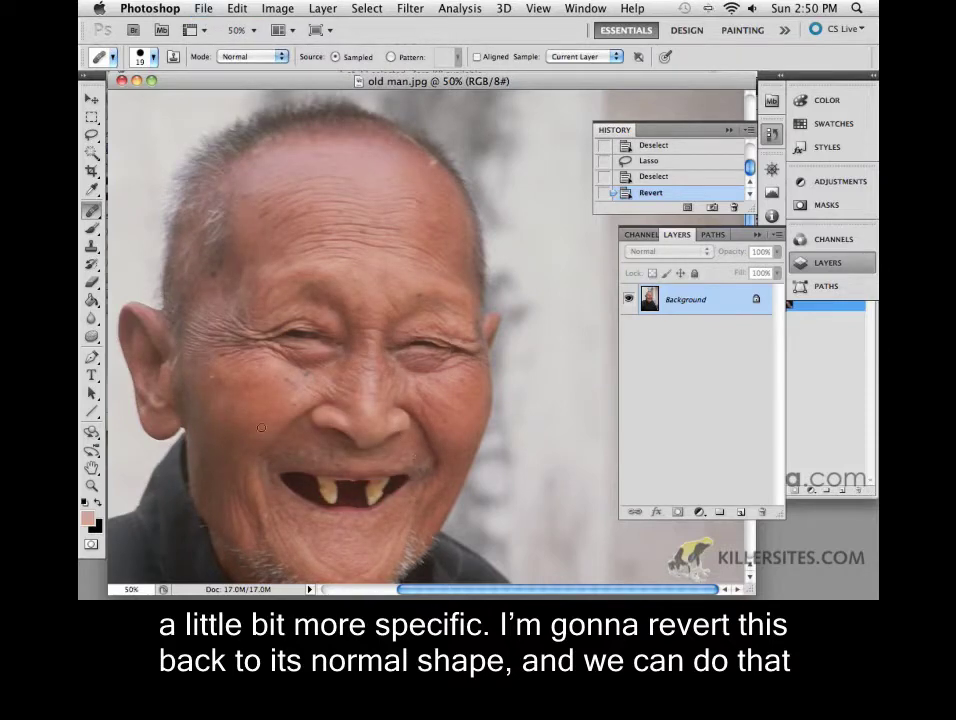
{"action": "left_click", "coordinate": [95, 485]}
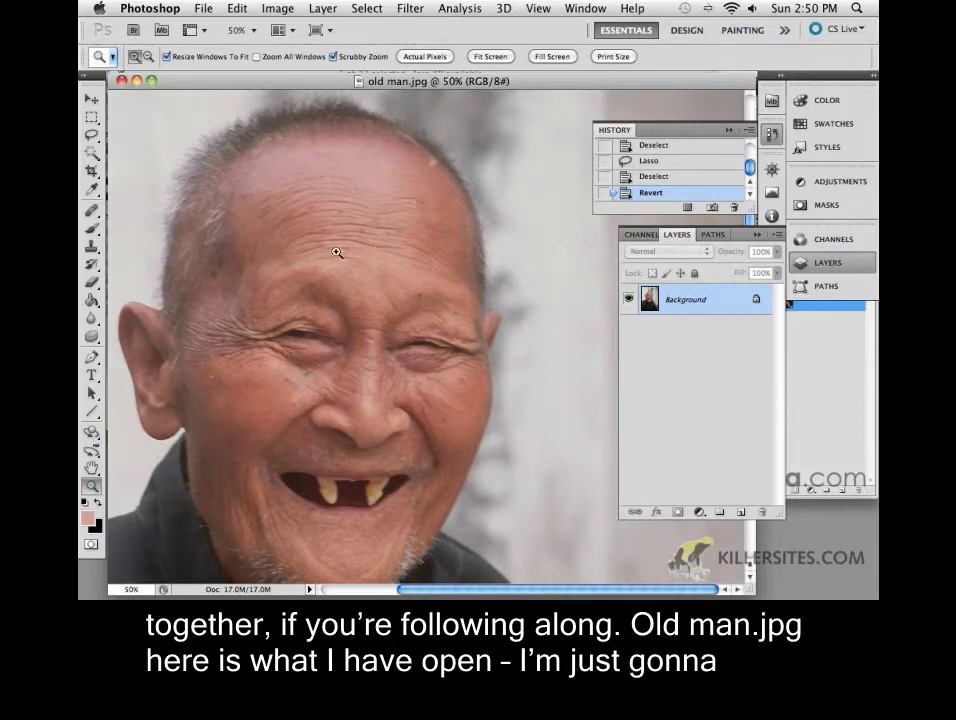
- Zoom to 189% on the cheek below the eye and set the Healing Brush to 0% hardness
{"action": "left_click_drag", "start_coordinate": [282, 382], "coordinate": [369, 401]}
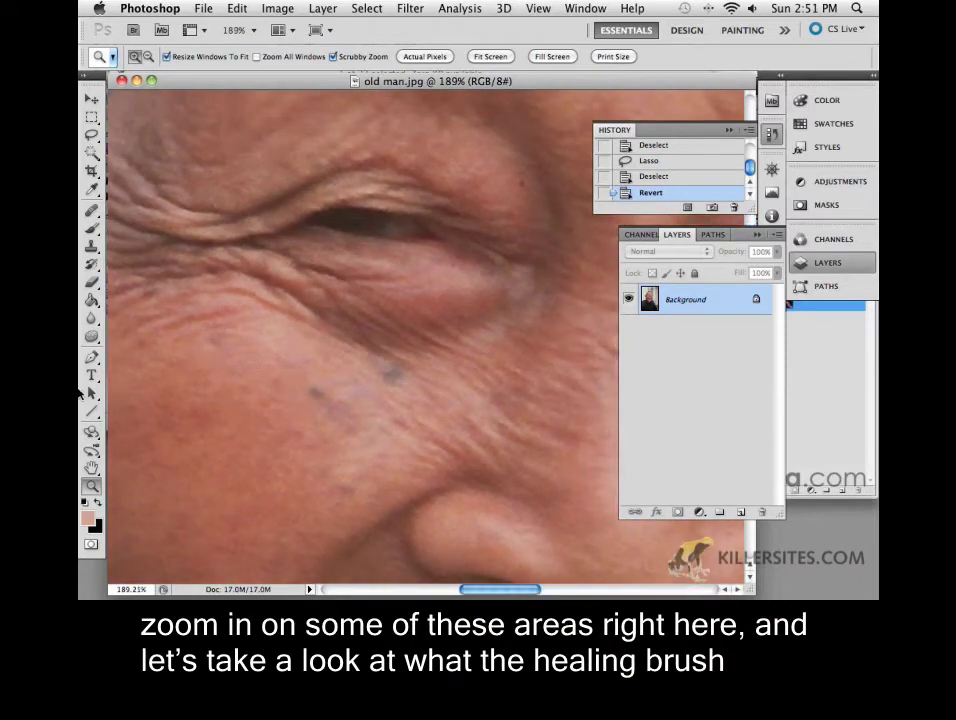
{"action": "left_click", "coordinate": [91, 211]}
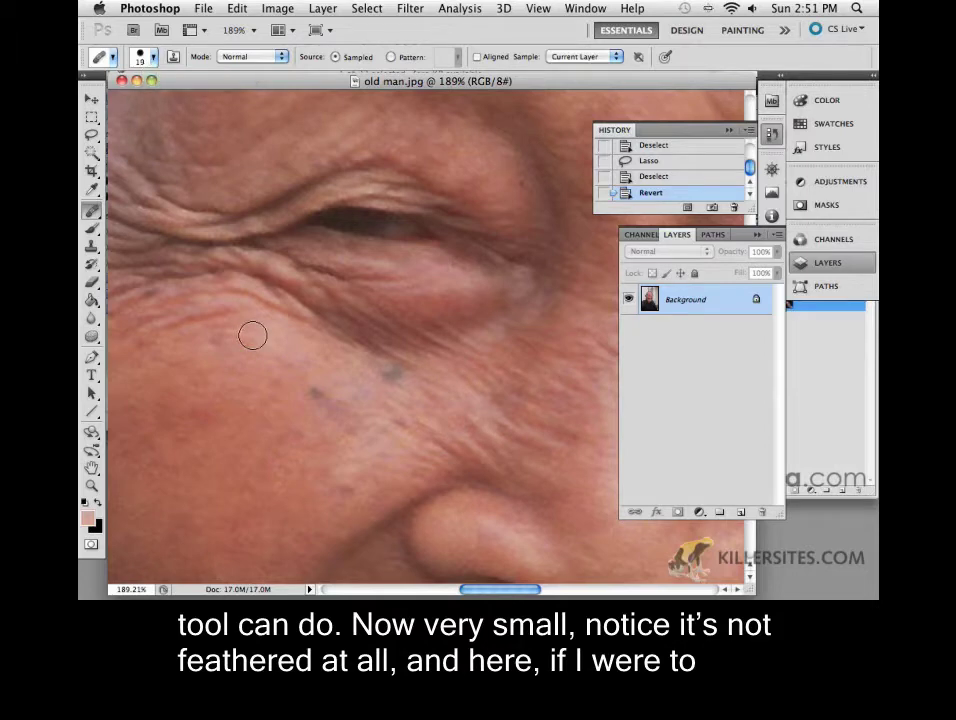
{"action": "key", "text": "shift+bracketleft"}
{"action": "key", "text": "shift+bracketleft"}
{"action": "key", "text": "shift+bracketleft"}
{"action": "key", "text": "shift+bracketleft"}
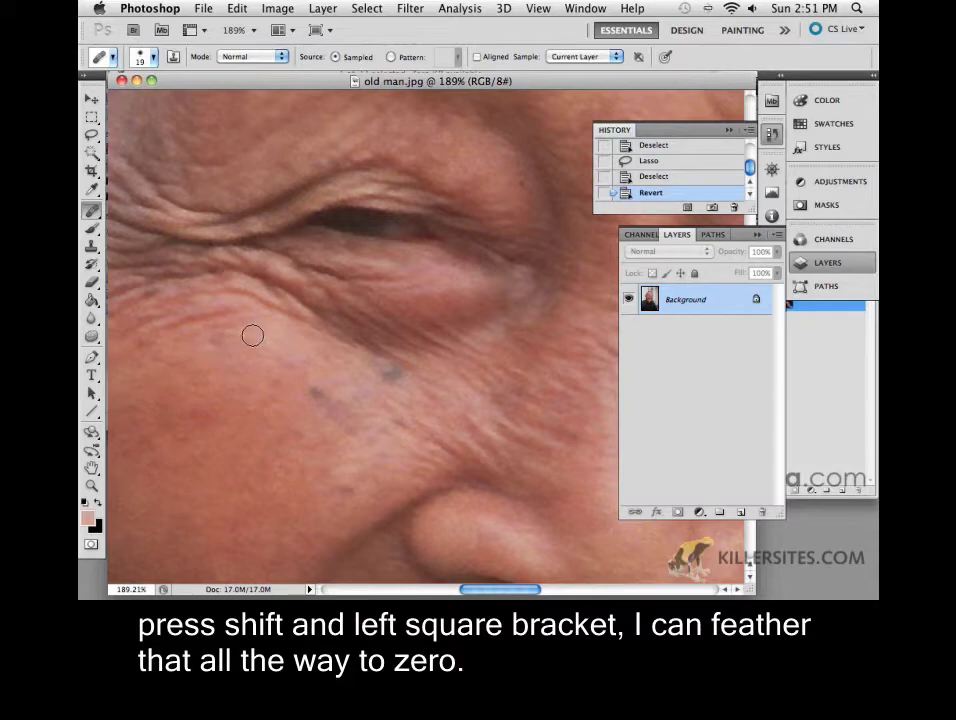
- Enlarge the Healing Brush to 30 px and try healing the cheek without a source point
{"action": "right_click", "coordinate": [252, 335]}
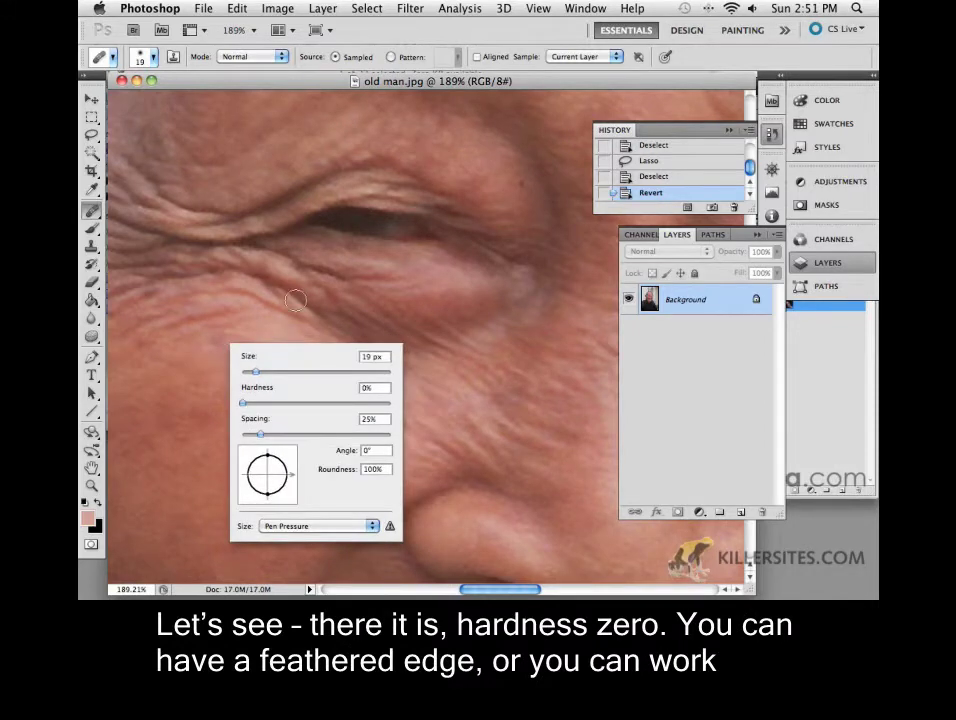
{"action": "left_click", "coordinate": [292, 331]}
{"action": "left_click", "coordinate": [595, 229]}
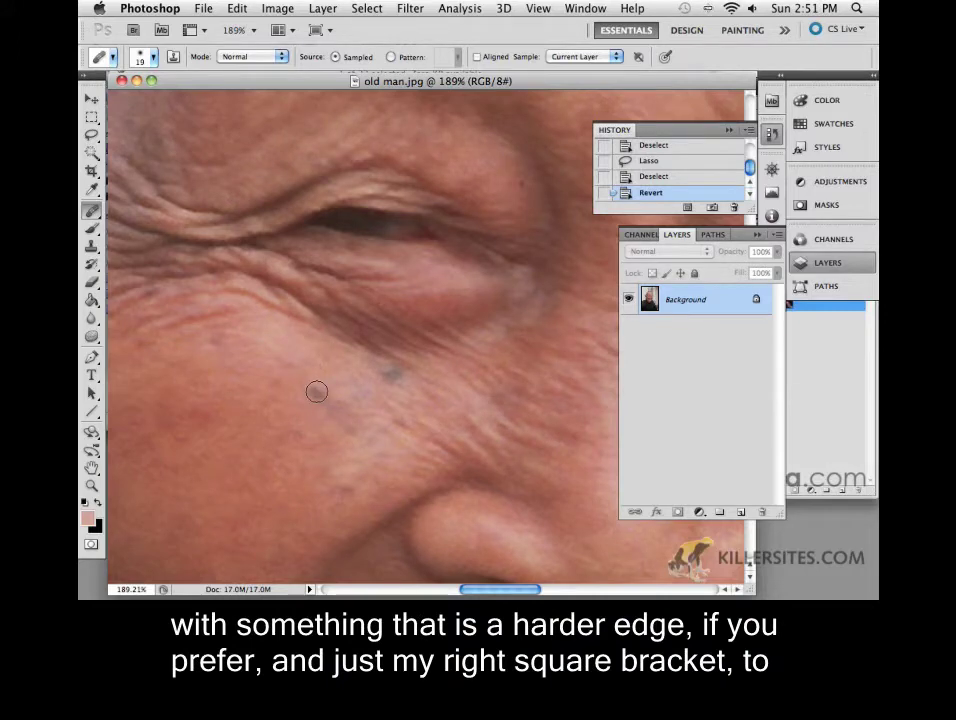
{"action": "key", "text": "bracketright"}
{"action": "key", "text": "bracketright"}
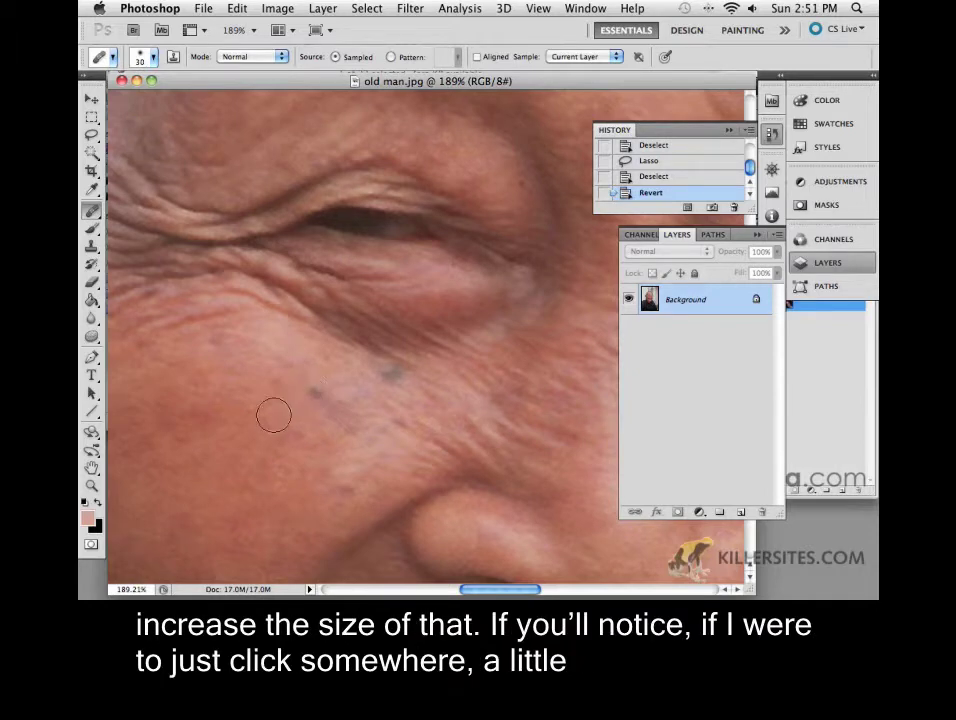
{"action": "left_click", "coordinate": [262, 350]}
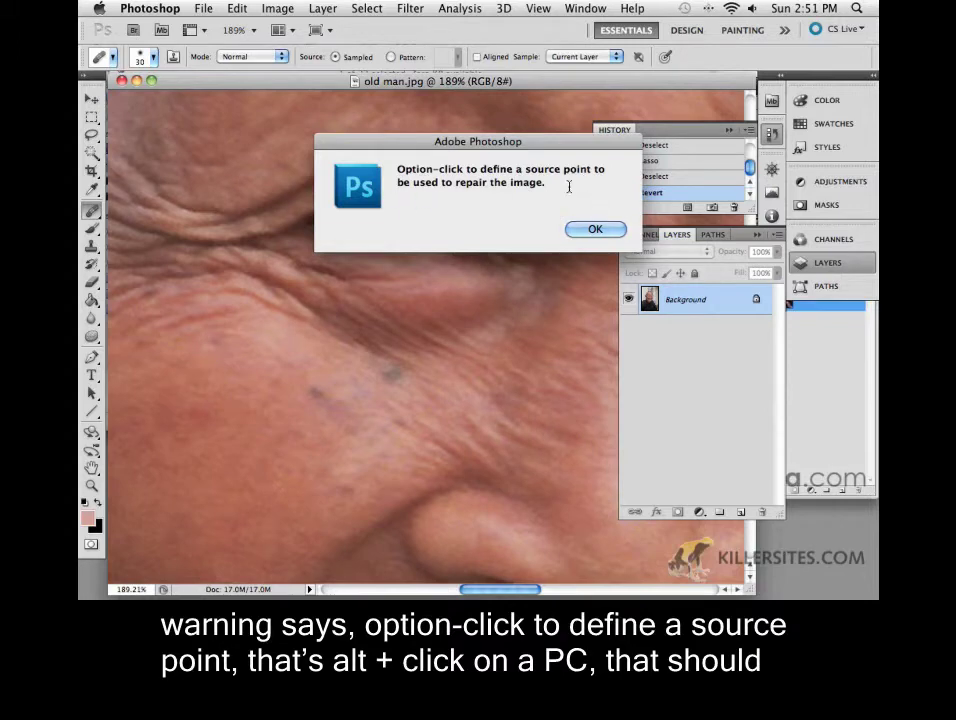
- Dismiss the source-point warning and Alt-sample clean cheek skin as the healing source
{"action": "left_click", "coordinate": [595, 229]}
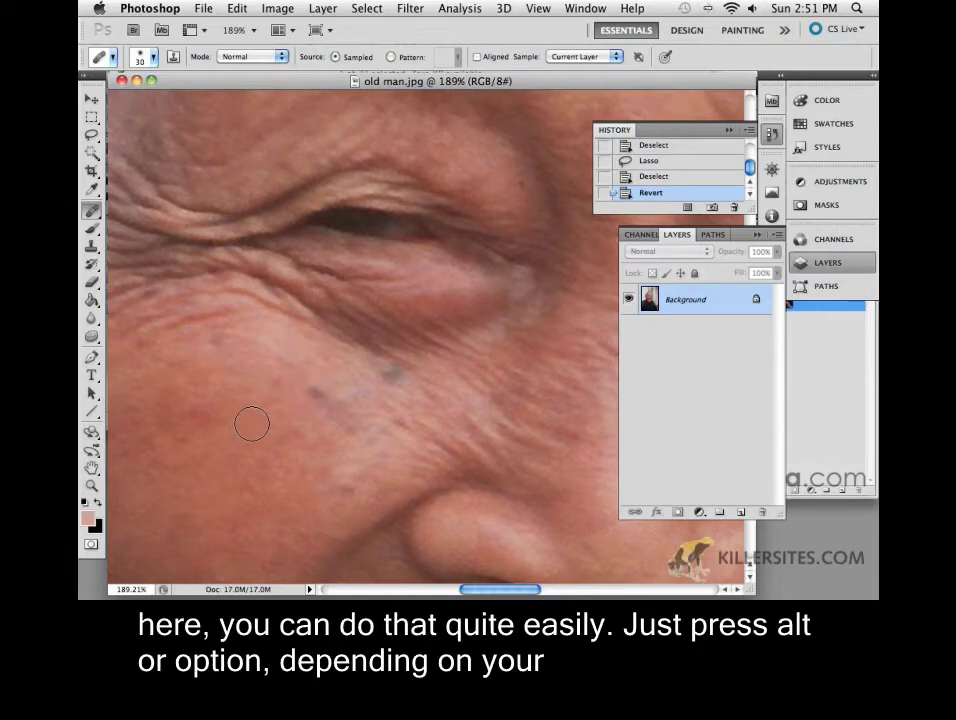
{"action": "key", "text": "alt"}
{"action": "left_click", "coordinate": [252, 424], "text": "alt"}
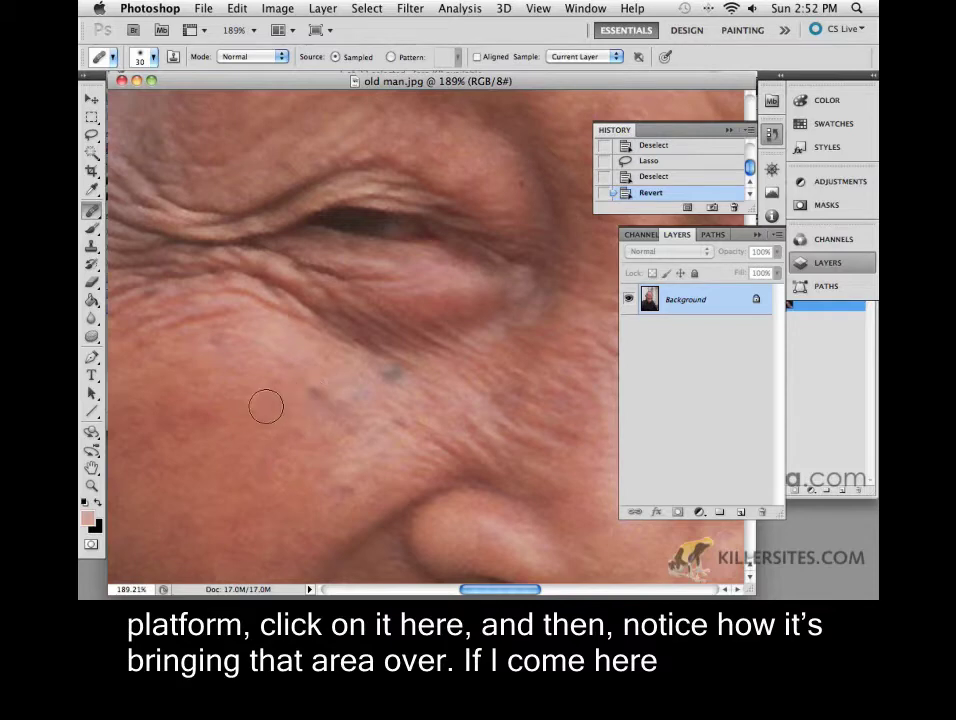
- Heal the bluish blemishes on the cheek and below the eye
{"action": "left_click", "coordinate": [316, 396]}
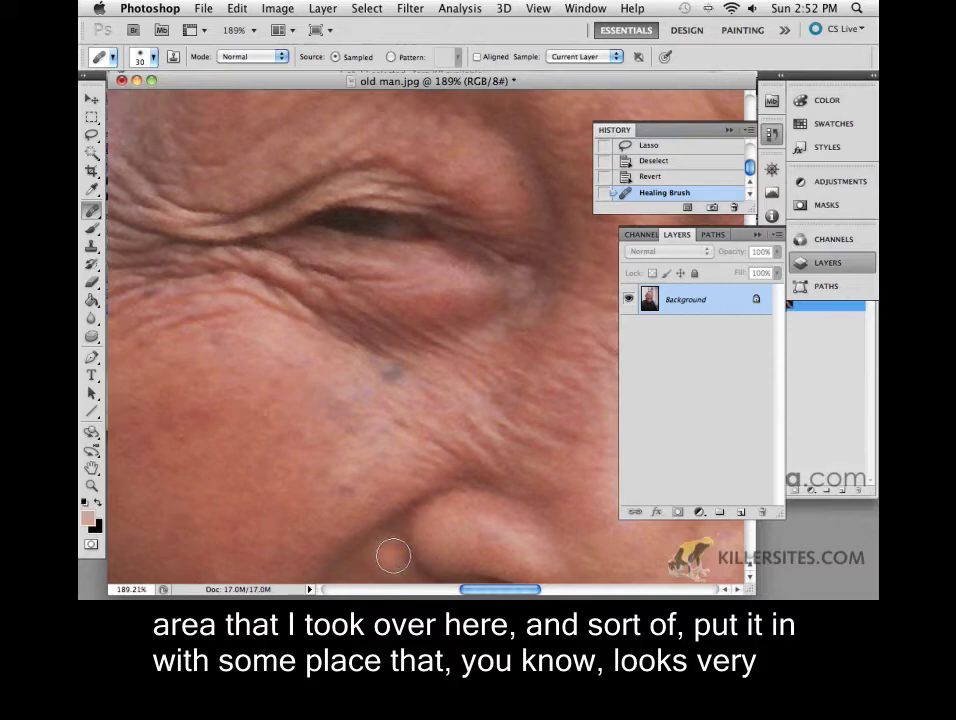
{"action": "mouse_move", "coordinate": [389, 544]}
{"action": "left_mouse_down"}
{"action": "mouse_move", "coordinate": [395, 532]}
{"action": "mouse_move", "coordinate": [386, 553]}
{"action": "left_mouse_up"}
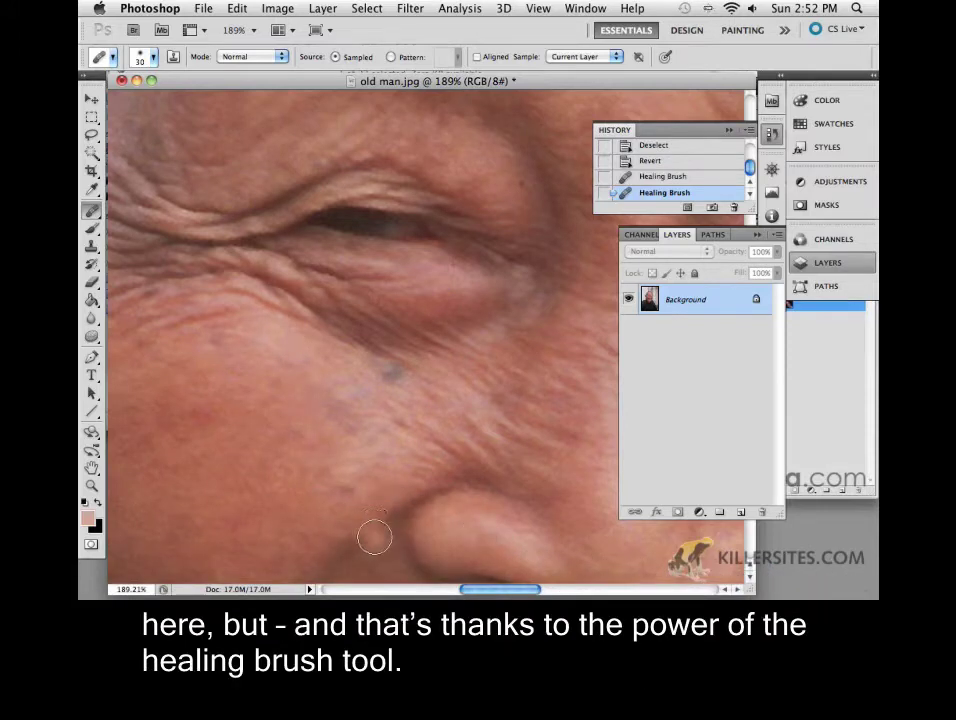
{"action": "left_click", "coordinate": [386, 376]}
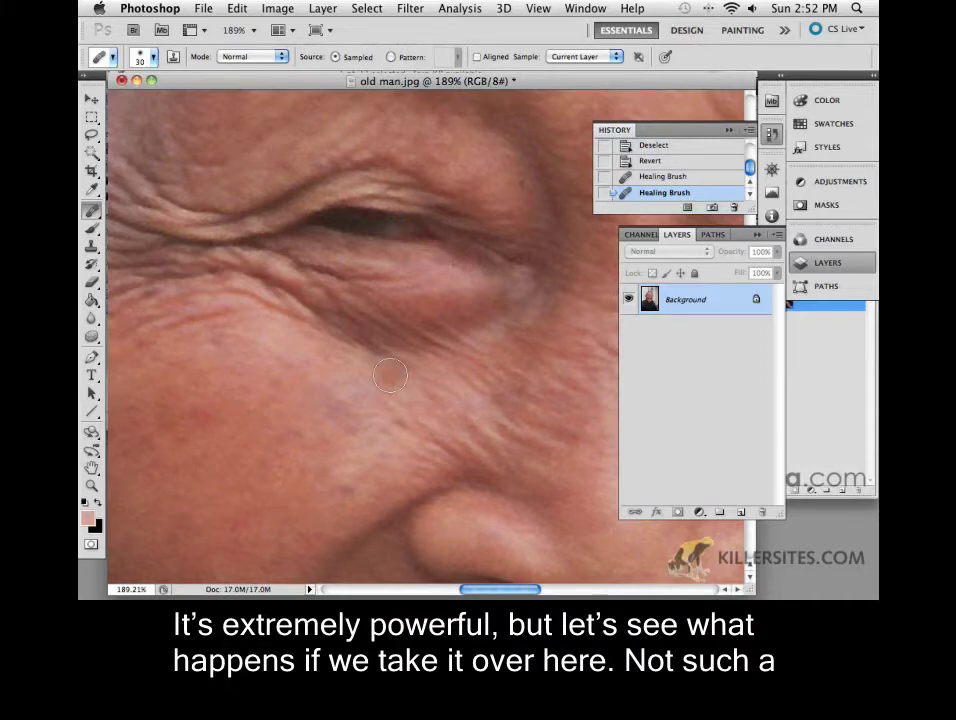
- Heal a lower cheek patch, undo it, and sample a new clean skin source
{"action": "left_click", "coordinate": [375, 431]}
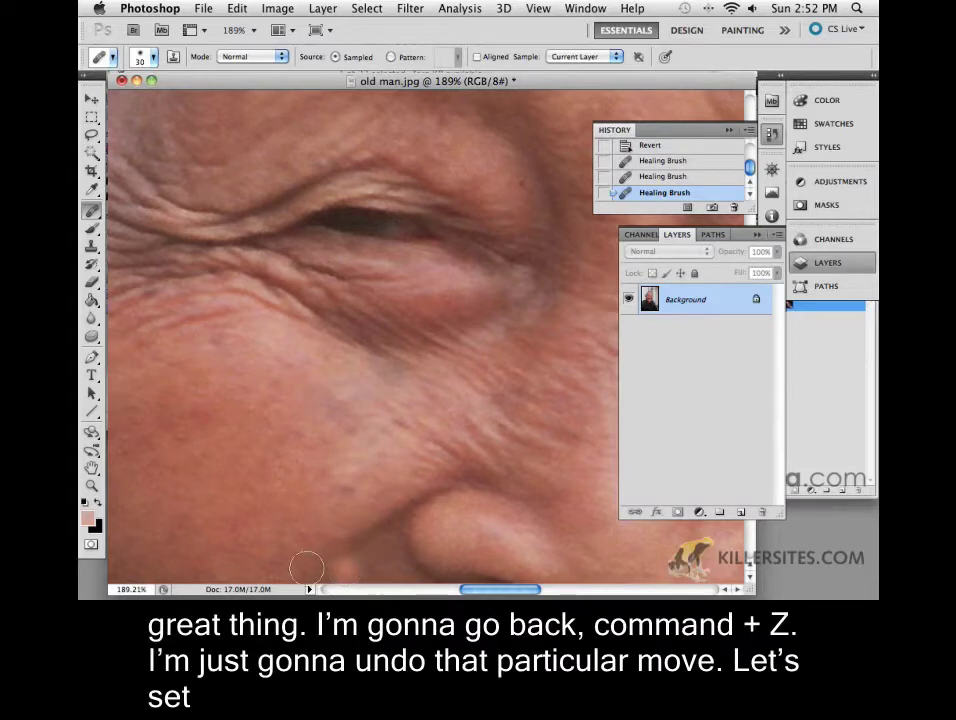
{"action": "key", "text": "super+z"}
{"action": "key", "text": "super+z"}
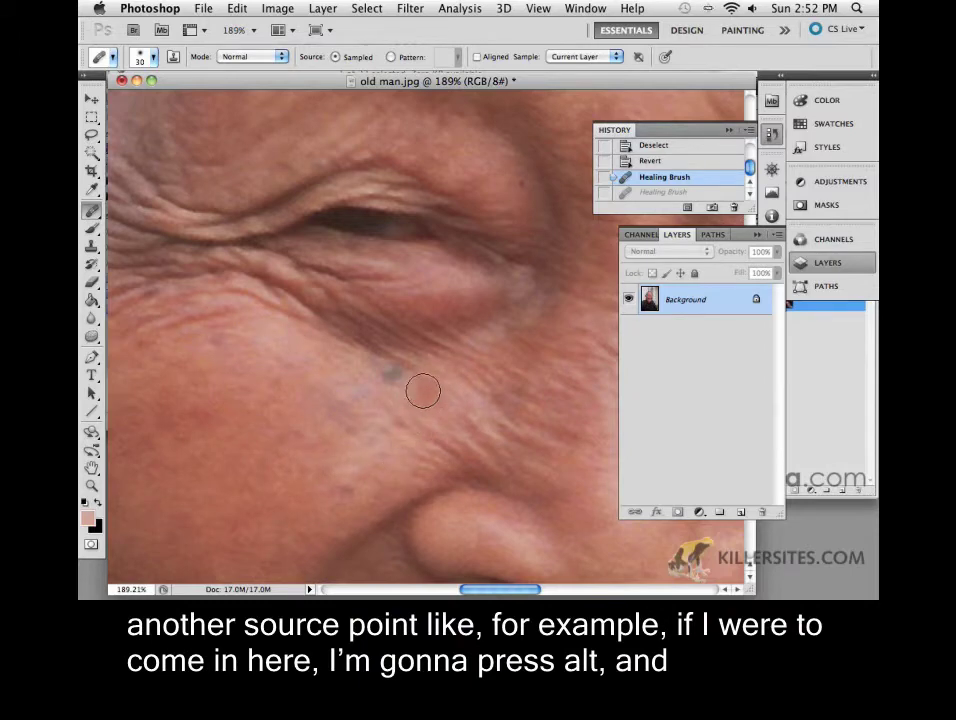
{"action": "key", "text": "alt"}
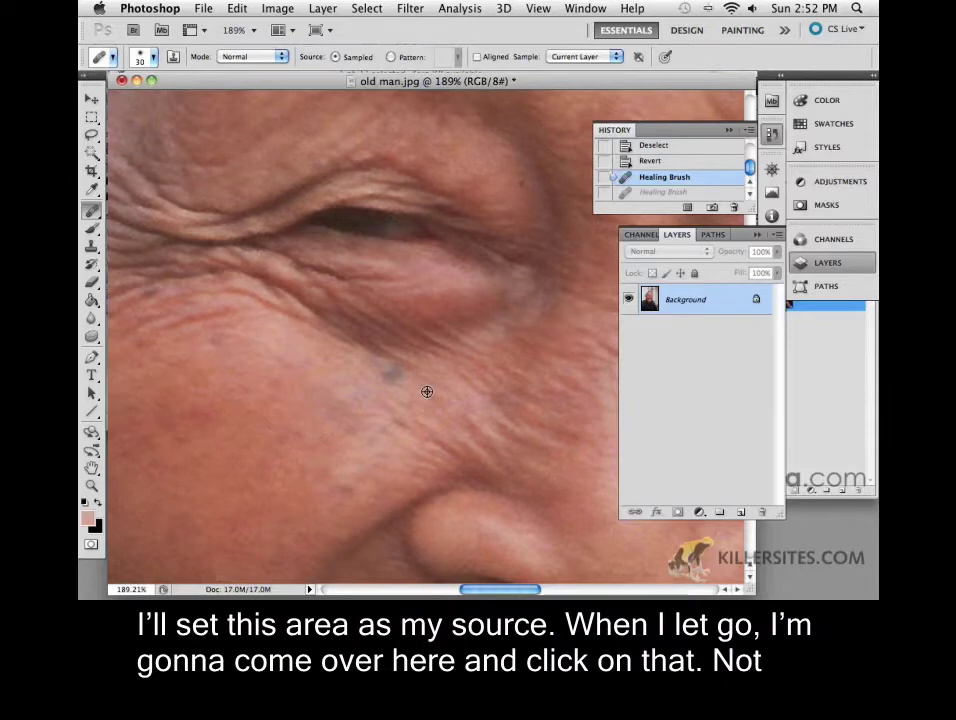
{"action": "left_click", "coordinate": [427, 392], "text": "alt"}
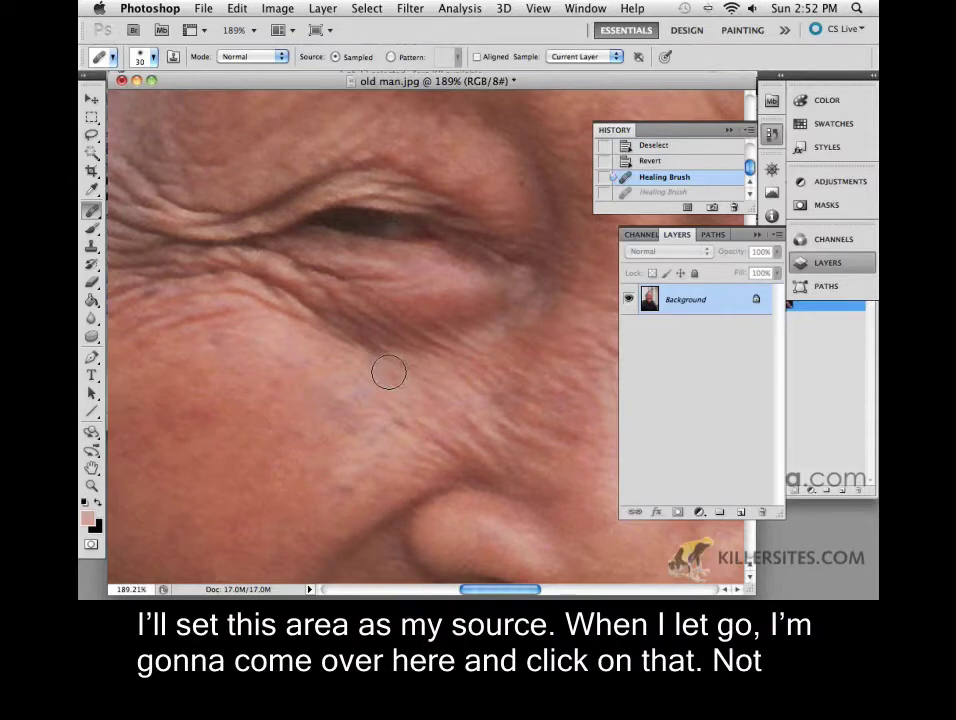
- Heal the blemish below the eye, compare with undo/redo, then pick Dodge at Midtones 20%
{"action": "right_click", "coordinate": [389, 372]}
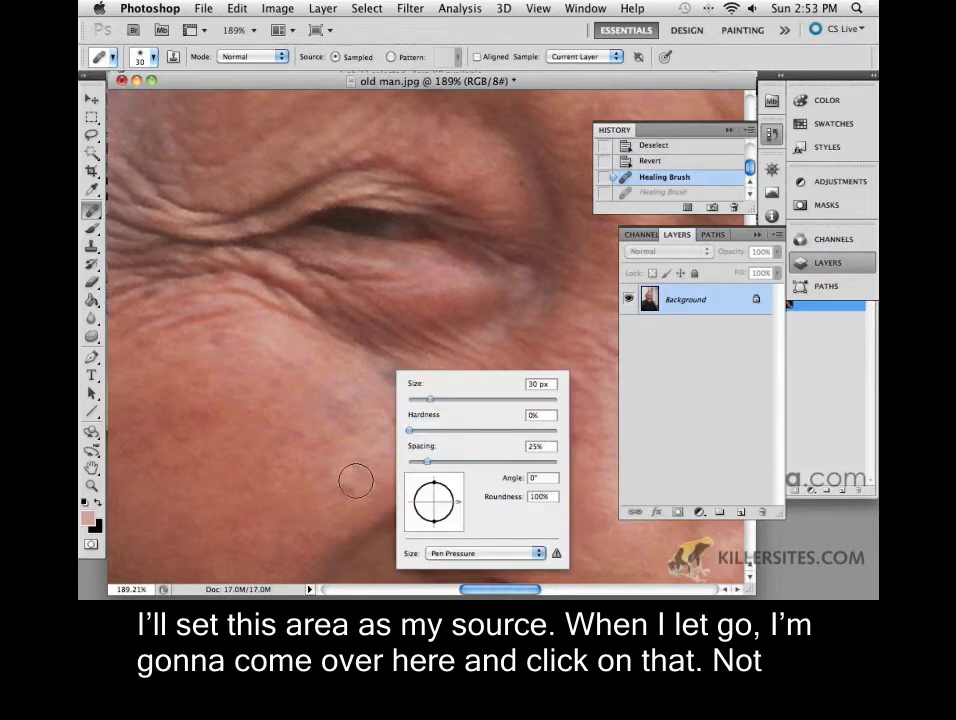
{"action": "left_click", "coordinate": [387, 370]}
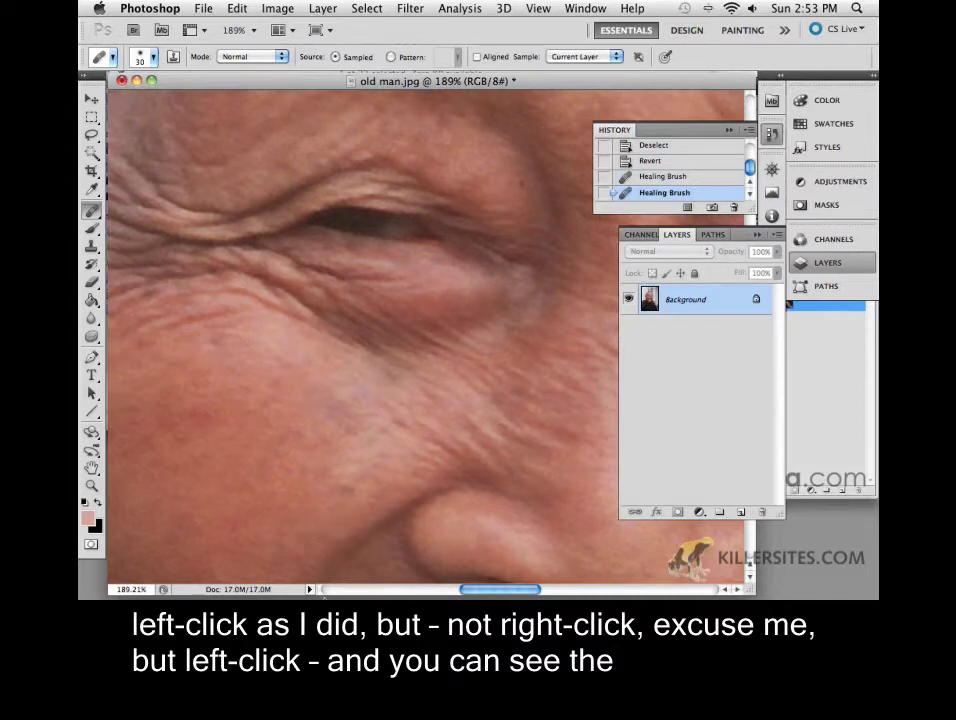
{"action": "key", "text": "super+z"}
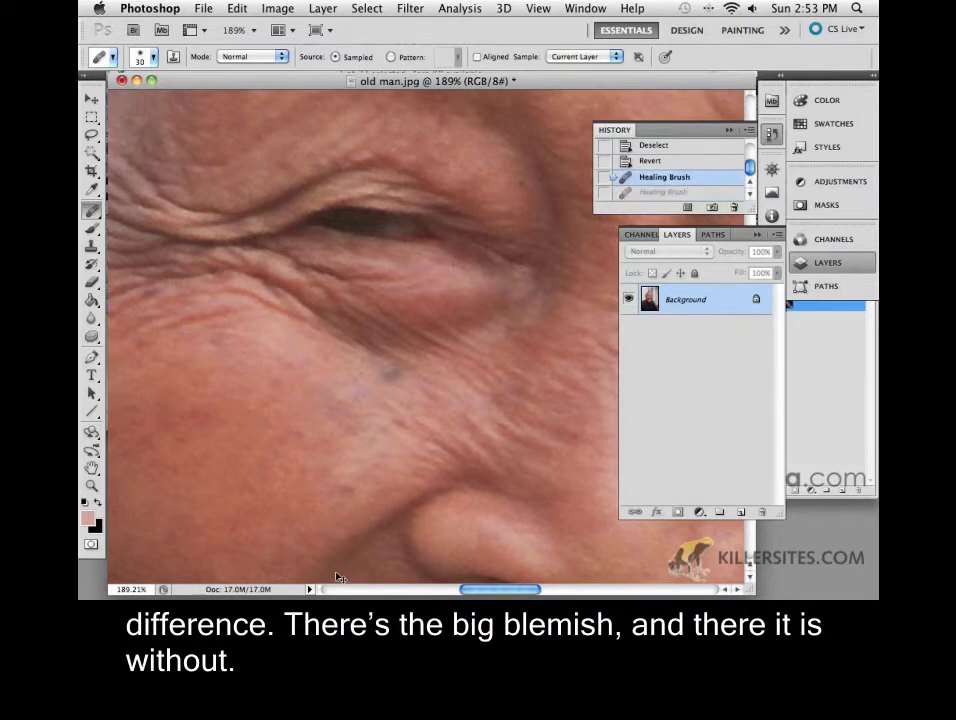
{"action": "key", "text": "super+z"}
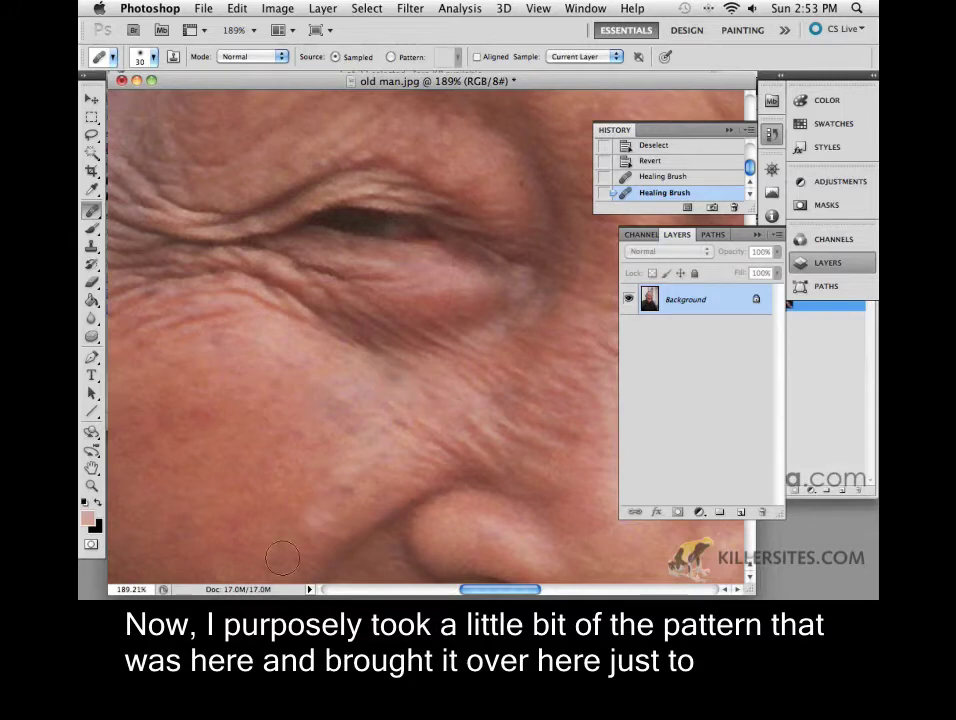
{"action": "mouse_move", "coordinate": [160, 562]}
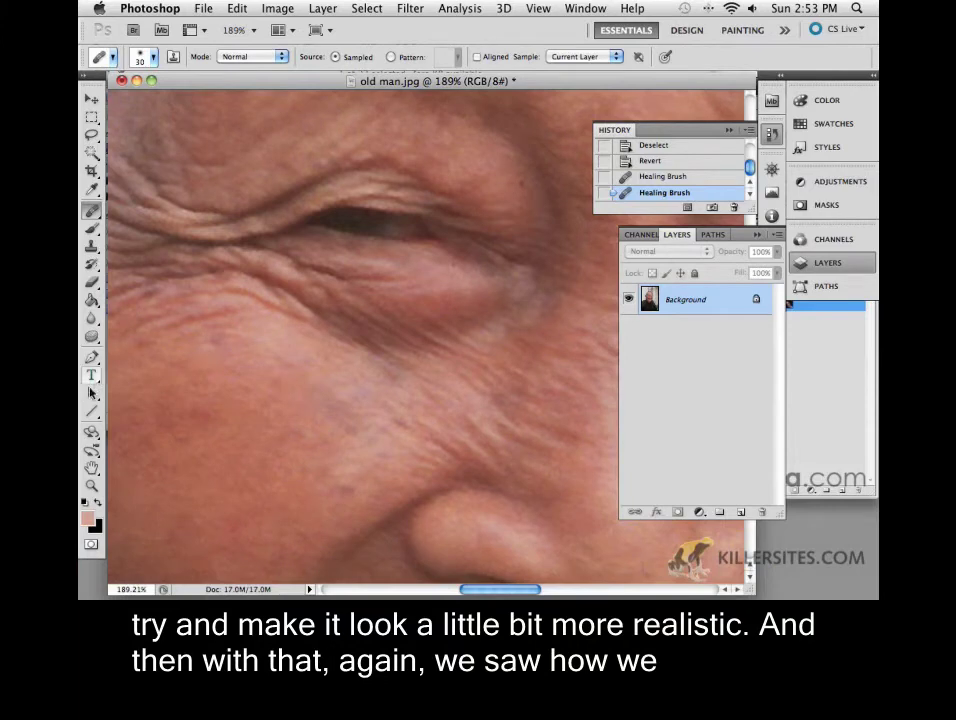
{"action": "left_click_drag", "start_coordinate": [91, 337], "coordinate": [150, 333]}
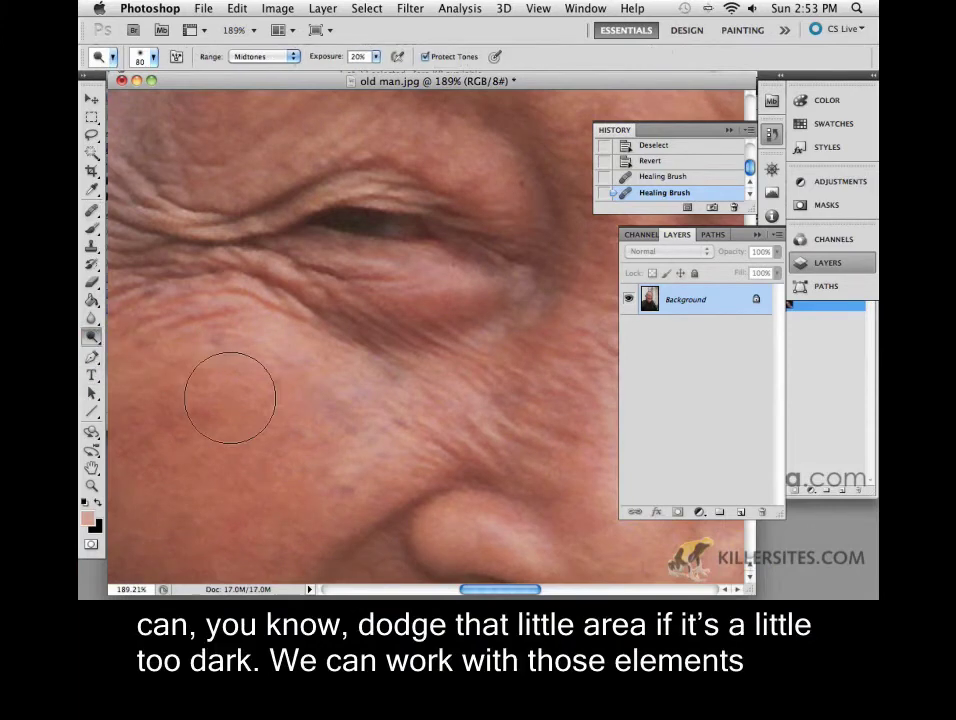
- Lighten the darker skin under the eye with three soft 50 px Dodge strokes
{"action": "right_click", "coordinate": [395, 376]}
{"action": "left_click_drag", "start_coordinate": [388, 376], "coordinate": [361, 391]}
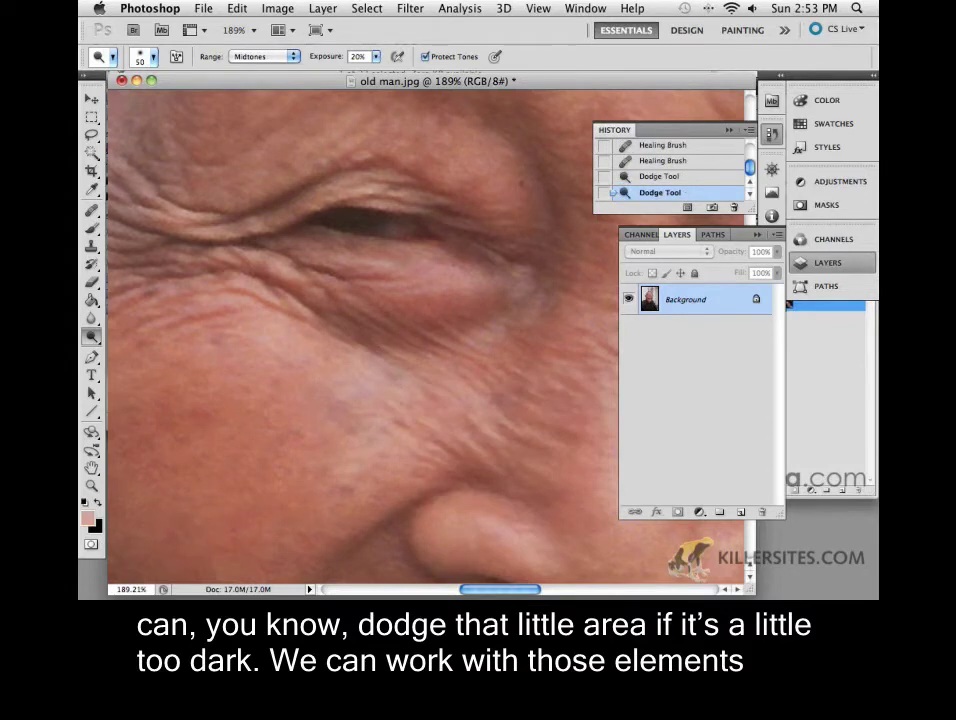
{"action": "mouse_move", "coordinate": [316, 299]}
{"action": "left_mouse_down"}
{"action": "mouse_move", "coordinate": [443, 316]}
{"action": "mouse_move", "coordinate": [329, 325]}
{"action": "mouse_move", "coordinate": [551, 301]}
{"action": "left_mouse_up"}
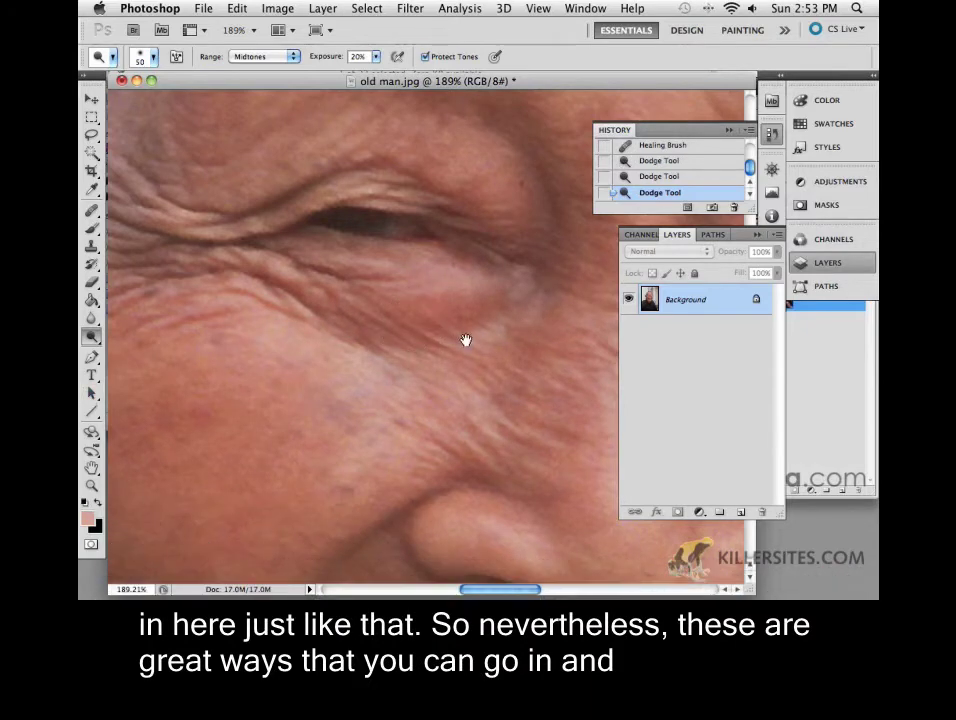
{"action": "left_click_drag", "start_coordinate": [465, 340], "coordinate": [214, 290]}
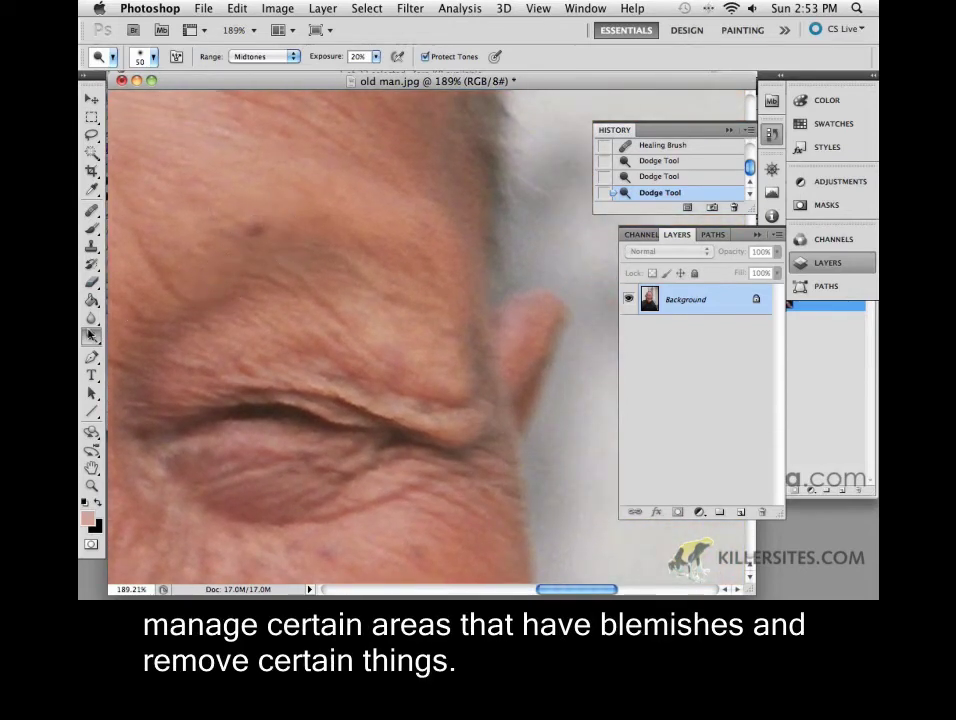
- Remove the small dark forehead spot above the eye with a 25 px Healing Brush
{"action": "left_click", "coordinate": [94, 212]}
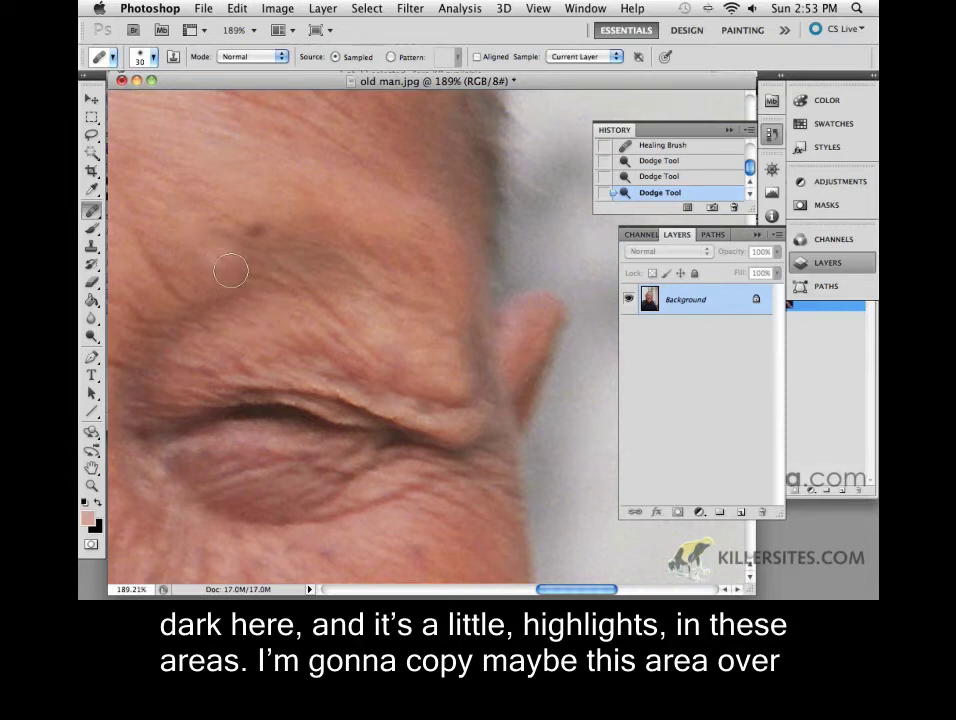
{"action": "key", "text": "bracketleft"}
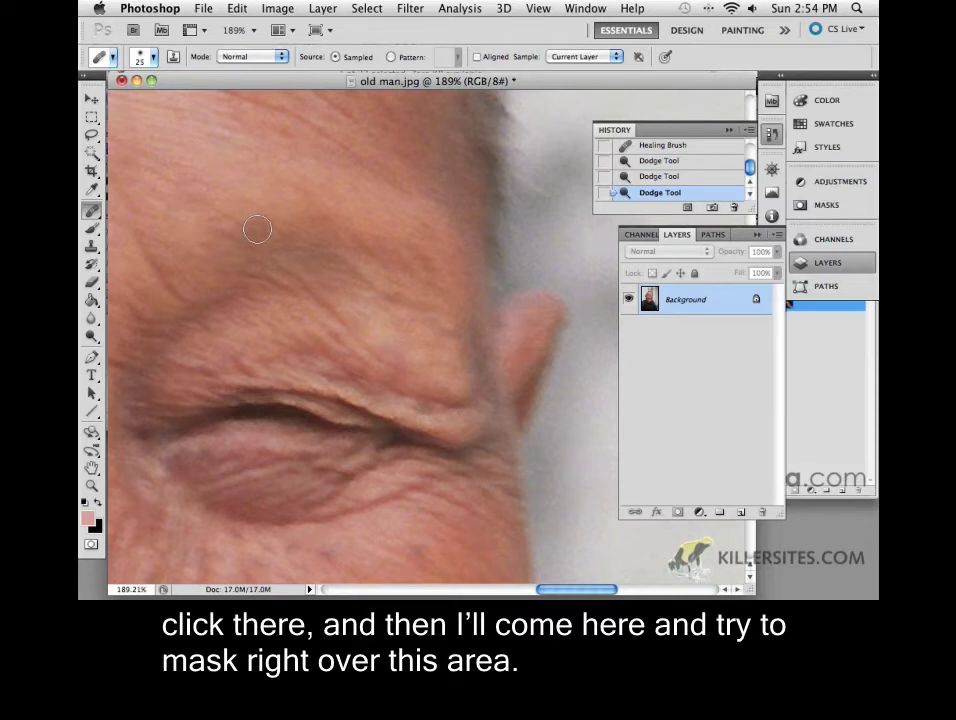
{"action": "left_click", "coordinate": [255, 229]}
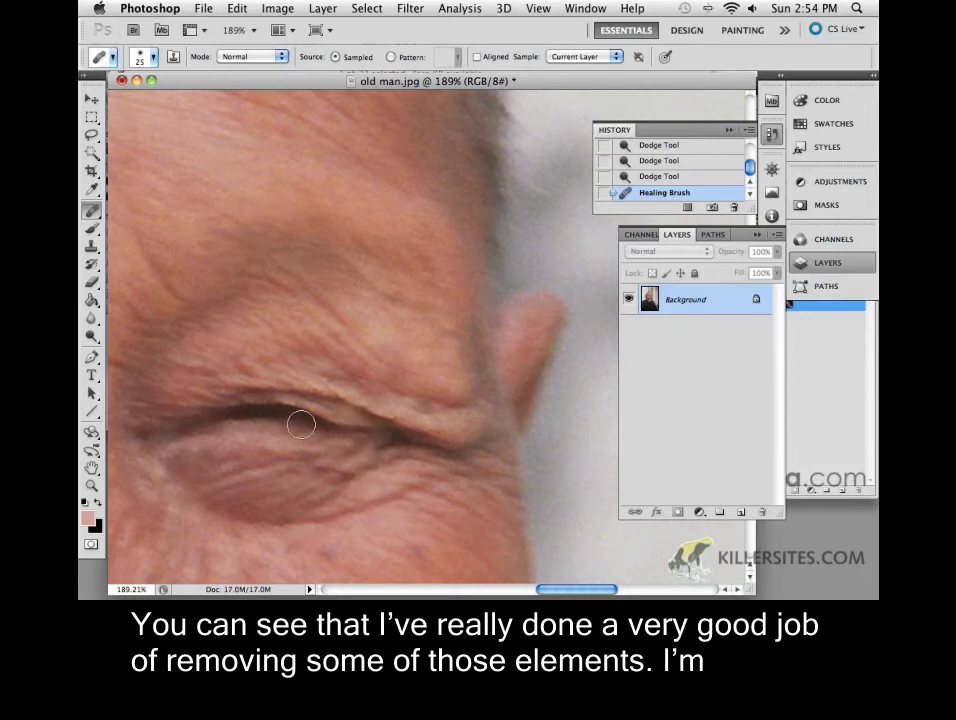
{"action": "left_click", "coordinate": [93, 486]}
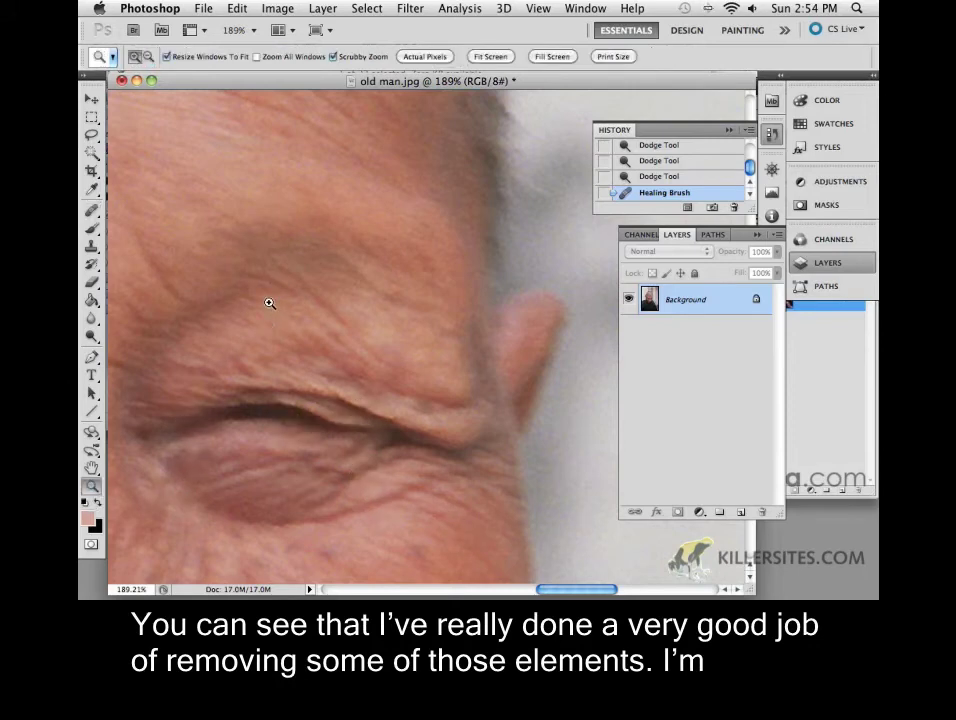
- Zoom out, pan around the face, and bring the cheek beside the nose into close view
{"action": "key", "text": "alt"}
{"action": "left_click_drag", "start_coordinate": [259, 309], "coordinate": [257, 373]}
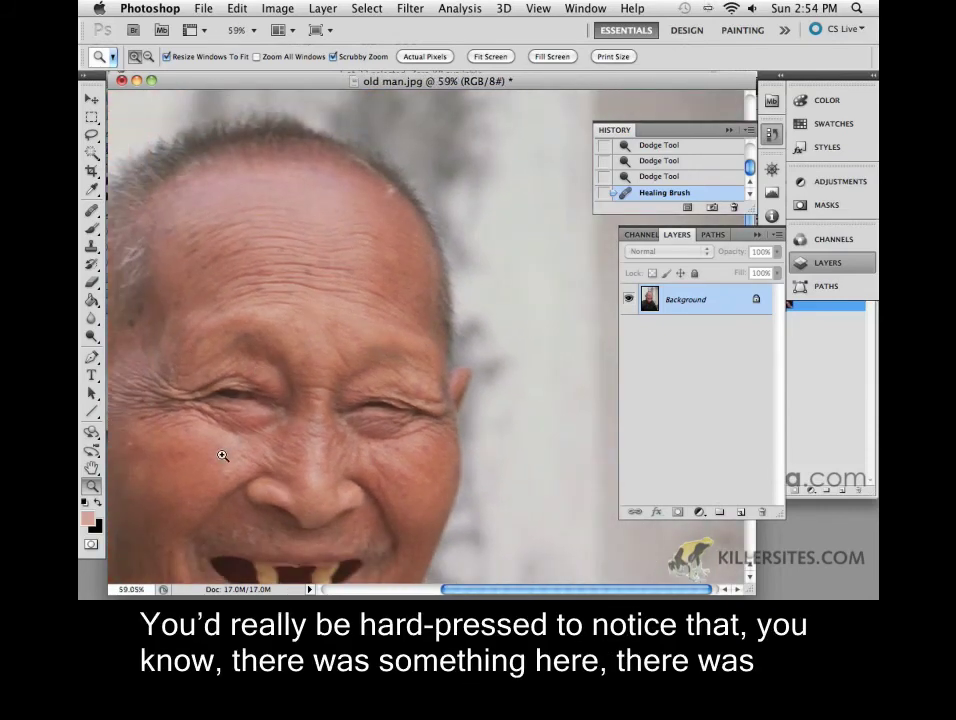
{"action": "left_click_drag", "start_coordinate": [257, 461], "coordinate": [326, 276]}
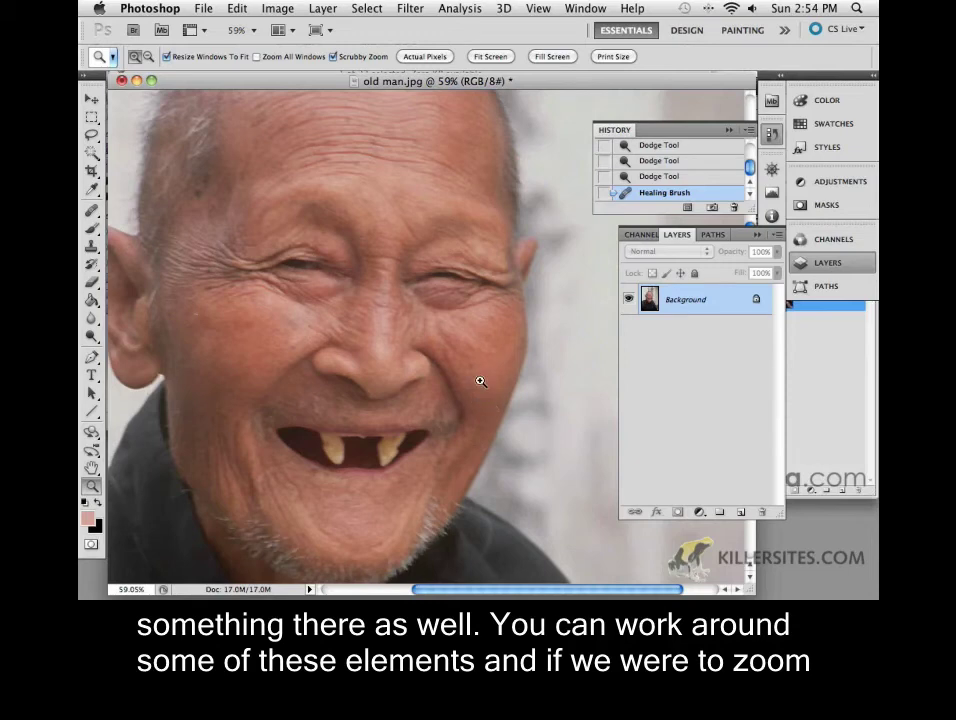
{"action": "left_click_drag", "start_coordinate": [469, 373], "coordinate": [497, 382]}
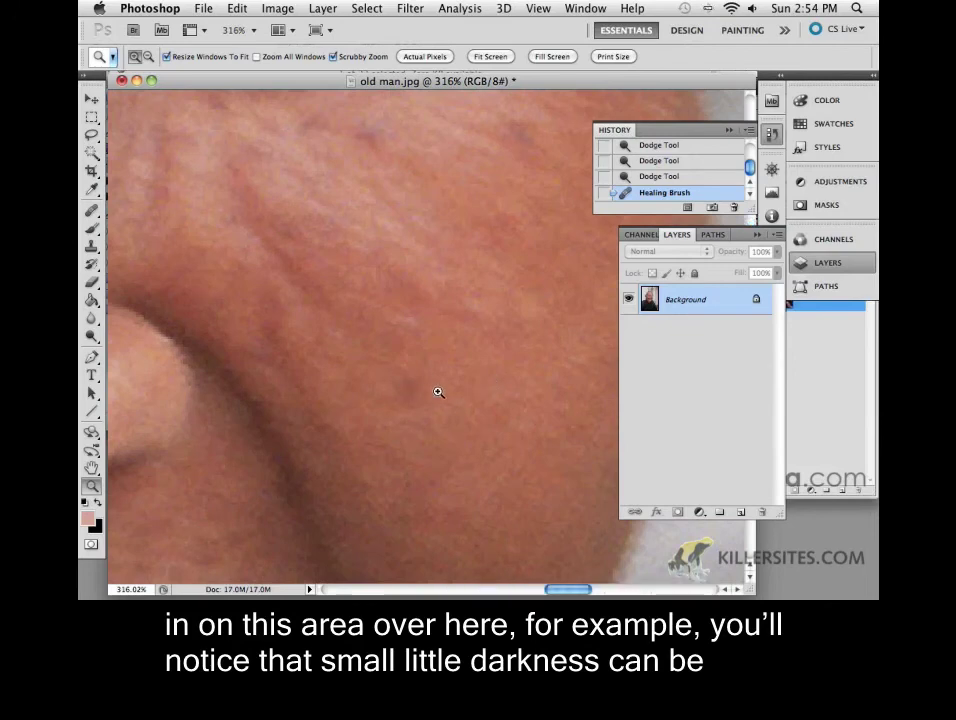
- Sample clean cheek skin and heal three dark spots on the cheek beside the nose
{"action": "left_click", "coordinate": [92, 212]}
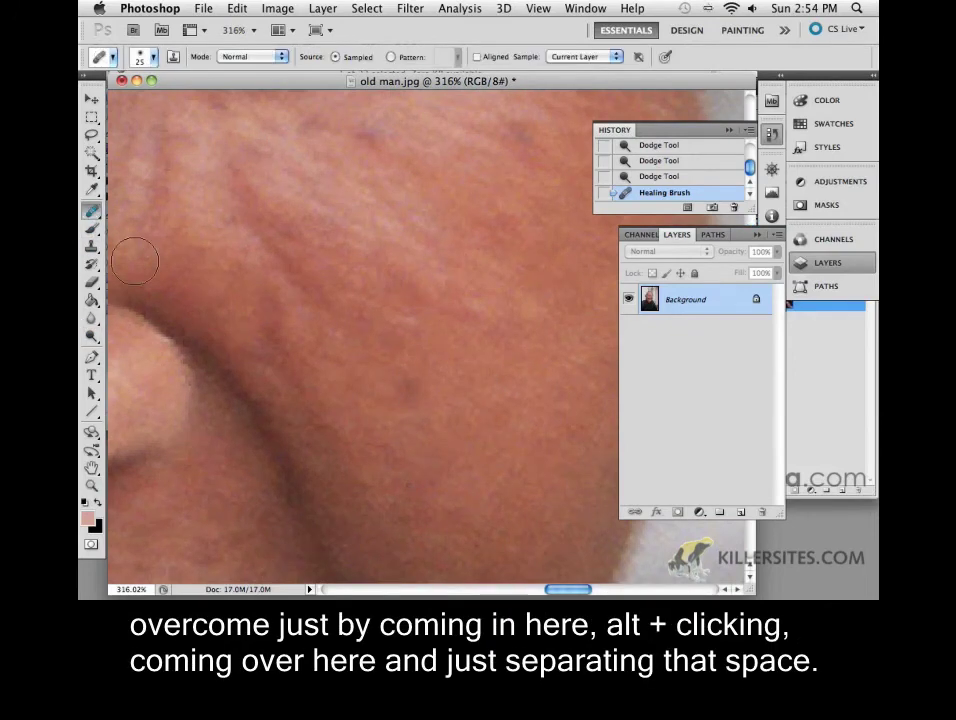
{"action": "left_click", "coordinate": [481, 368], "text": "alt"}
{"action": "left_click", "coordinate": [407, 386]}
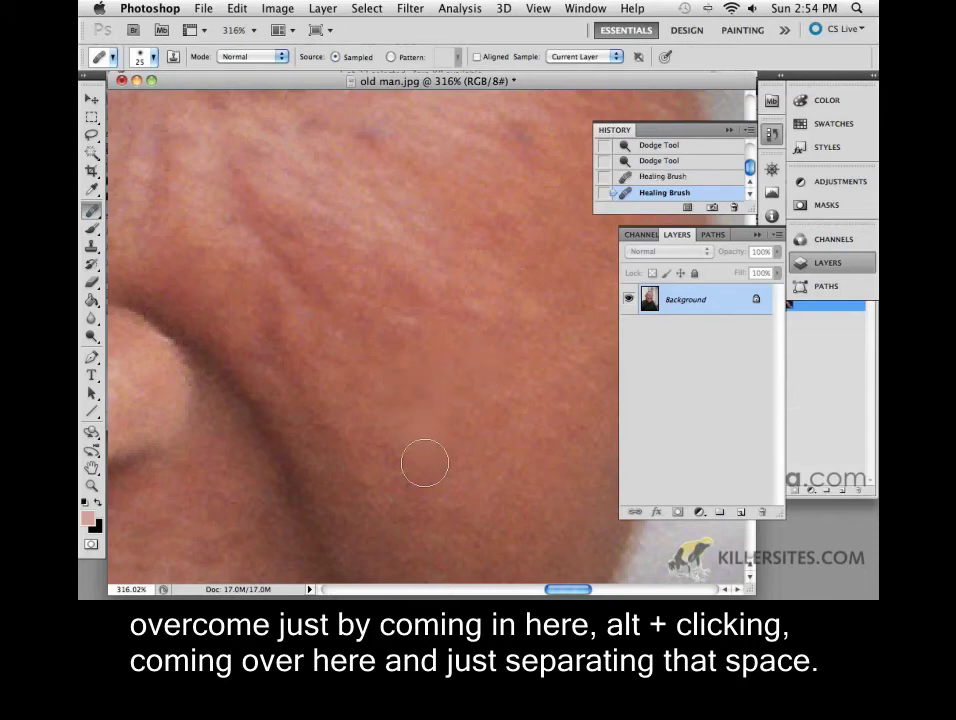
{"action": "left_click", "coordinate": [398, 500]}
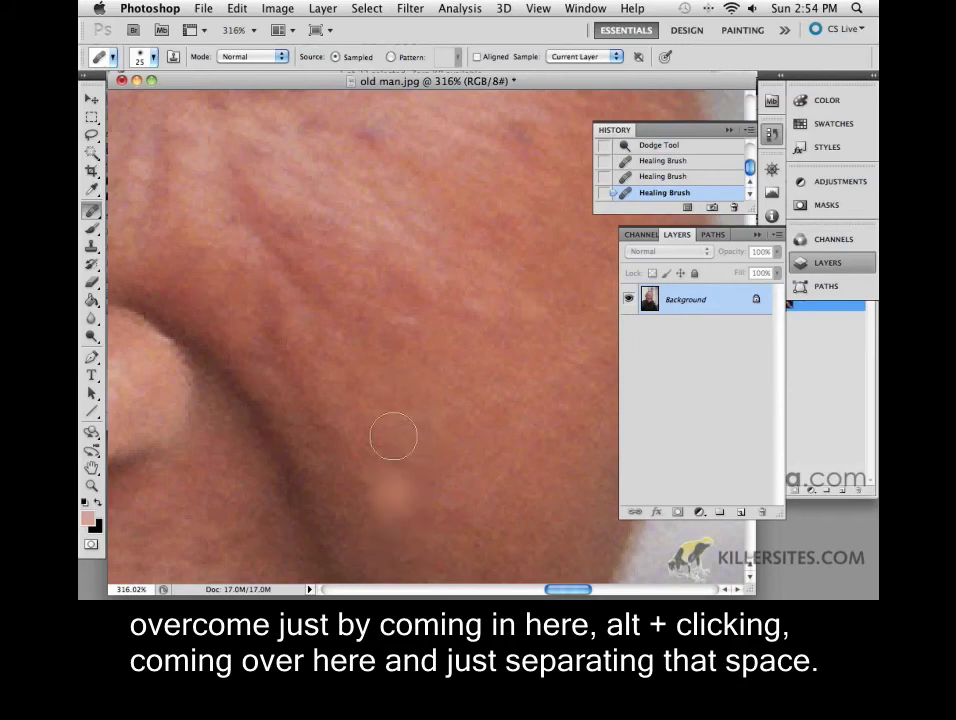
{"action": "left_click", "coordinate": [400, 365]}
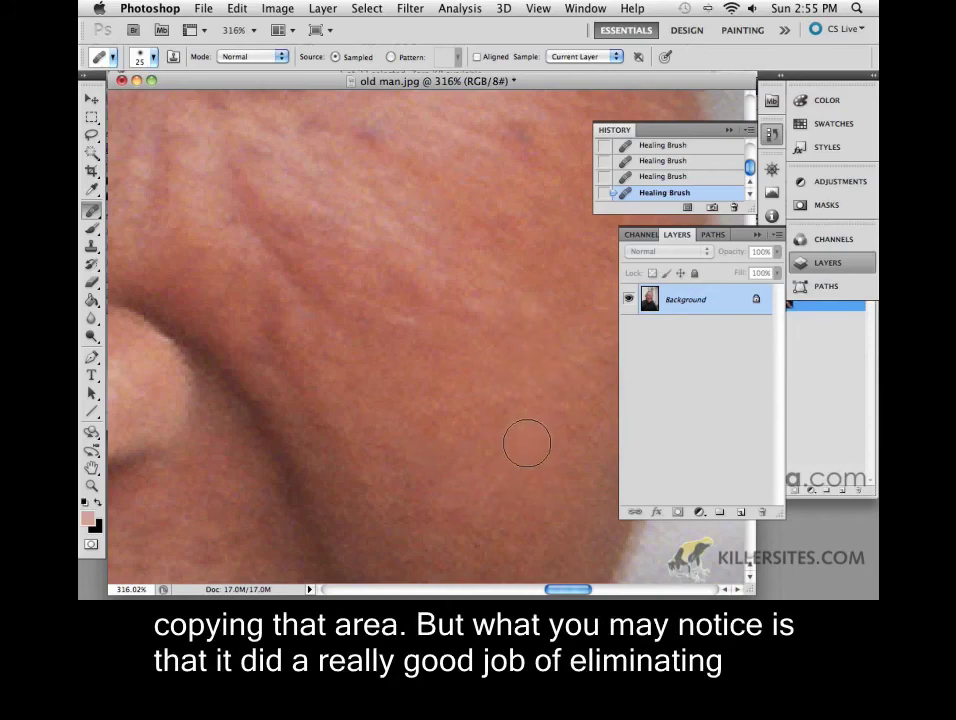
- Zoom out to about 70% to show the whole face with the healed spots
{"action": "key", "text": "z"}
{"action": "left_click_drag", "start_coordinate": [474, 435], "coordinate": [392, 442]}
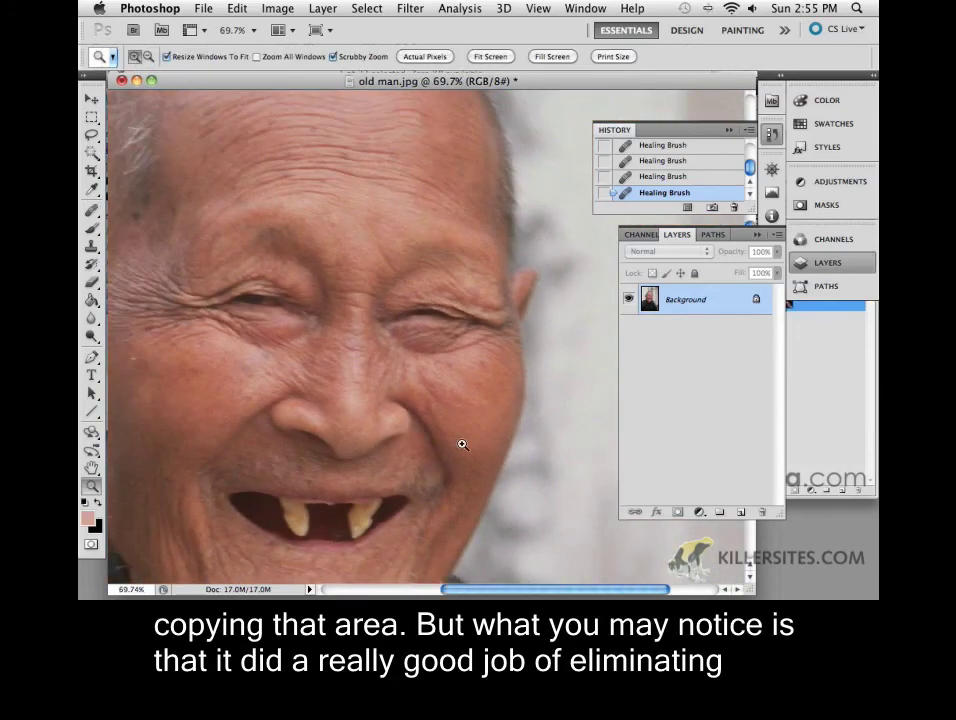